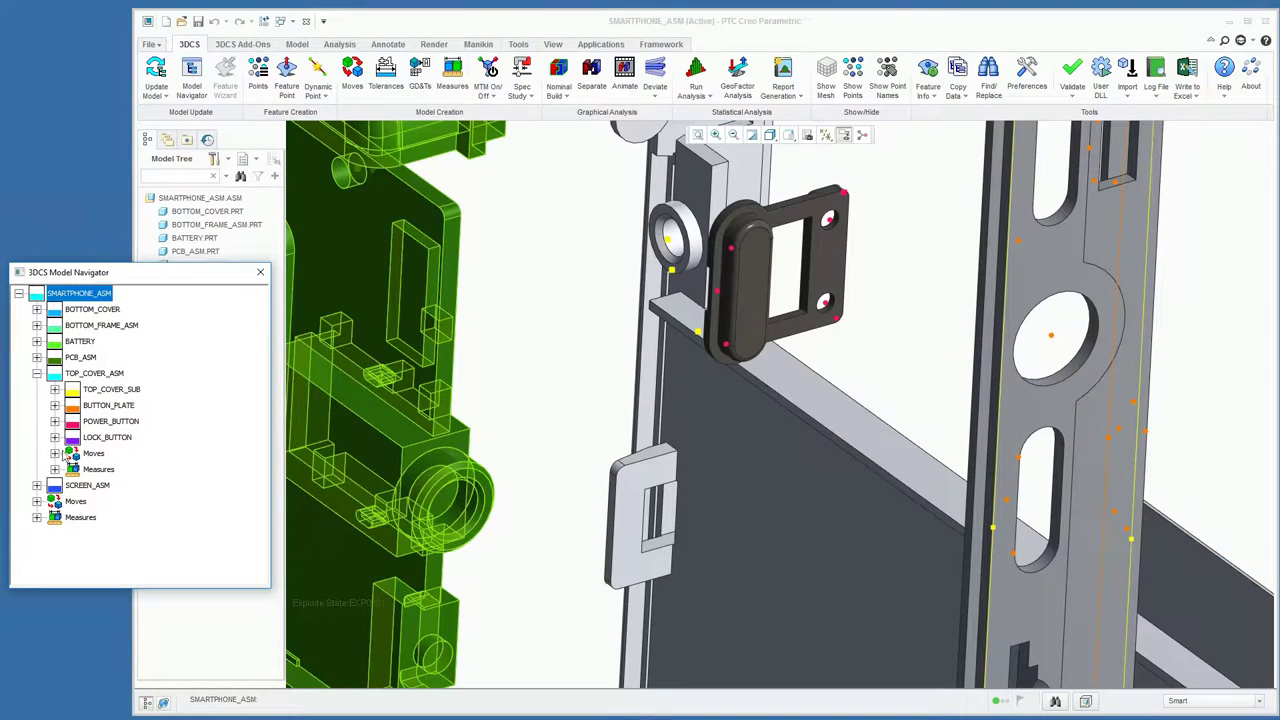
# Expand Moves under TOP_COVER_ASM and select the Power_Button_to_Button_Plate step-plane move.
pyautogui.click(56, 454)
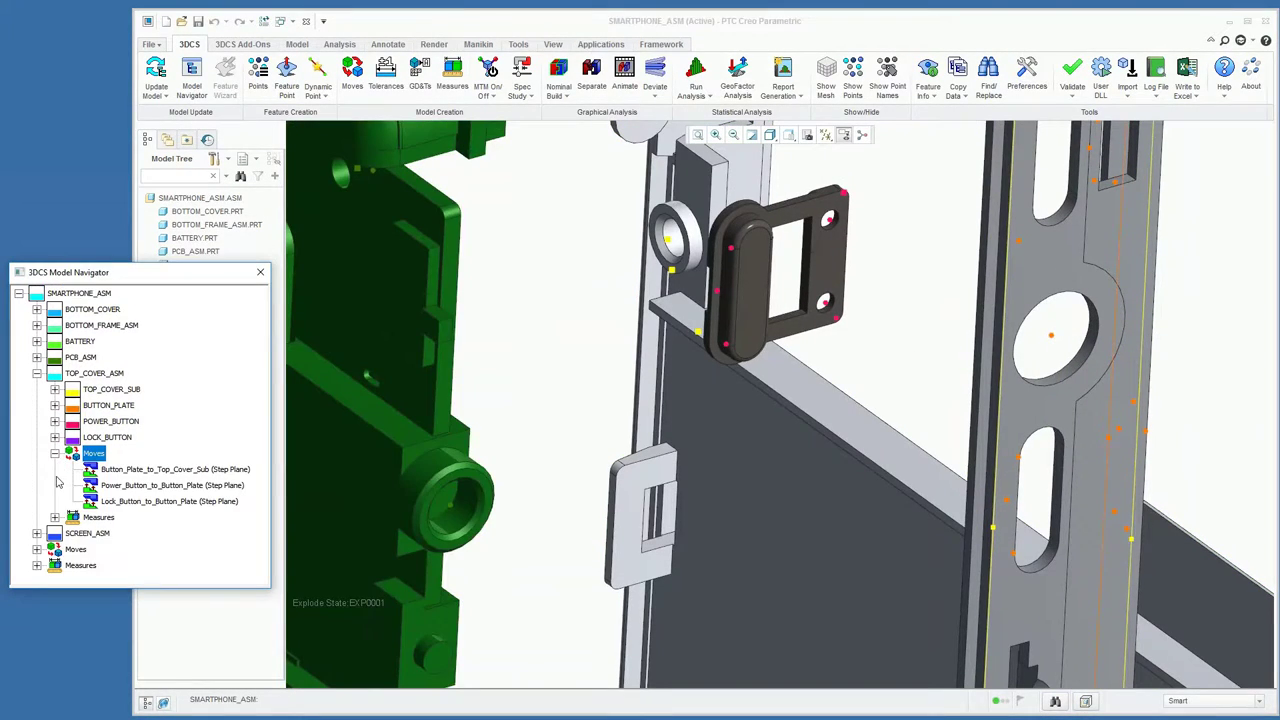
pyautogui.click(137, 486)
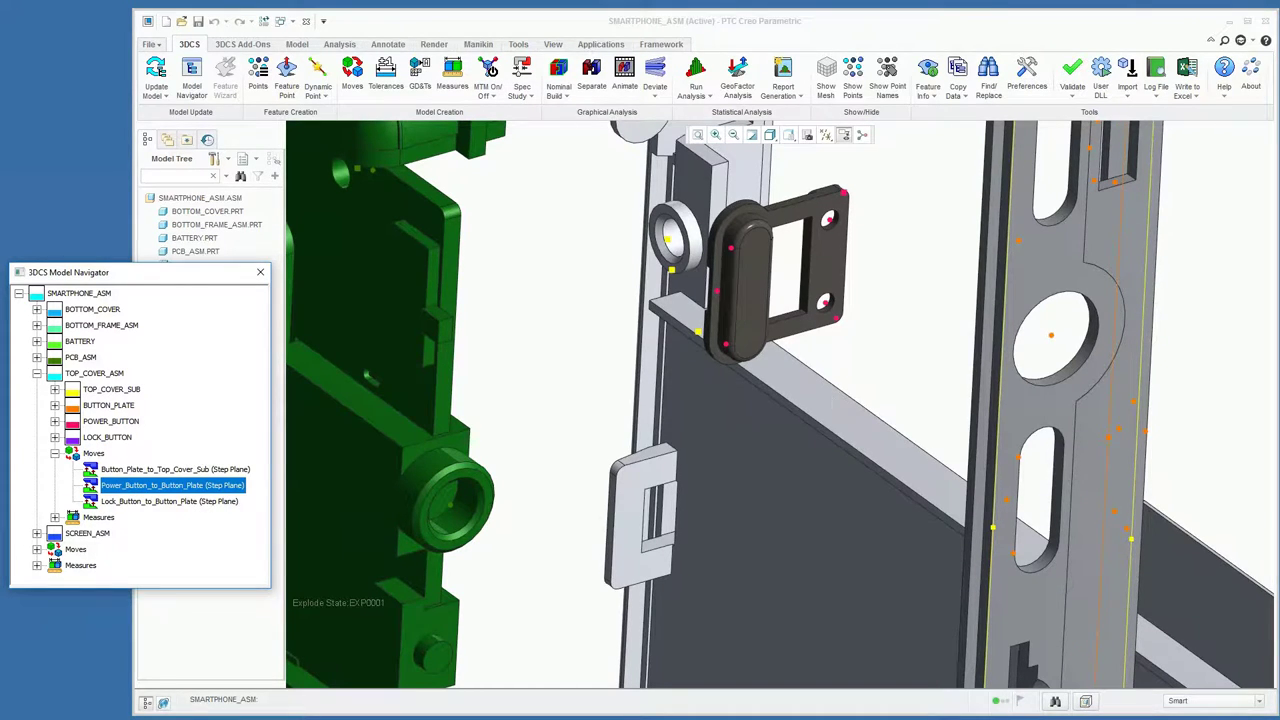
# Open the Power_Button_to_Button_Plate Step Plane Move editor and bring the power button plate into view.
pyautogui.doubleClick(172, 485)
pyautogui.moveTo(748, 244); pyautogui.dragTo(172, 62)
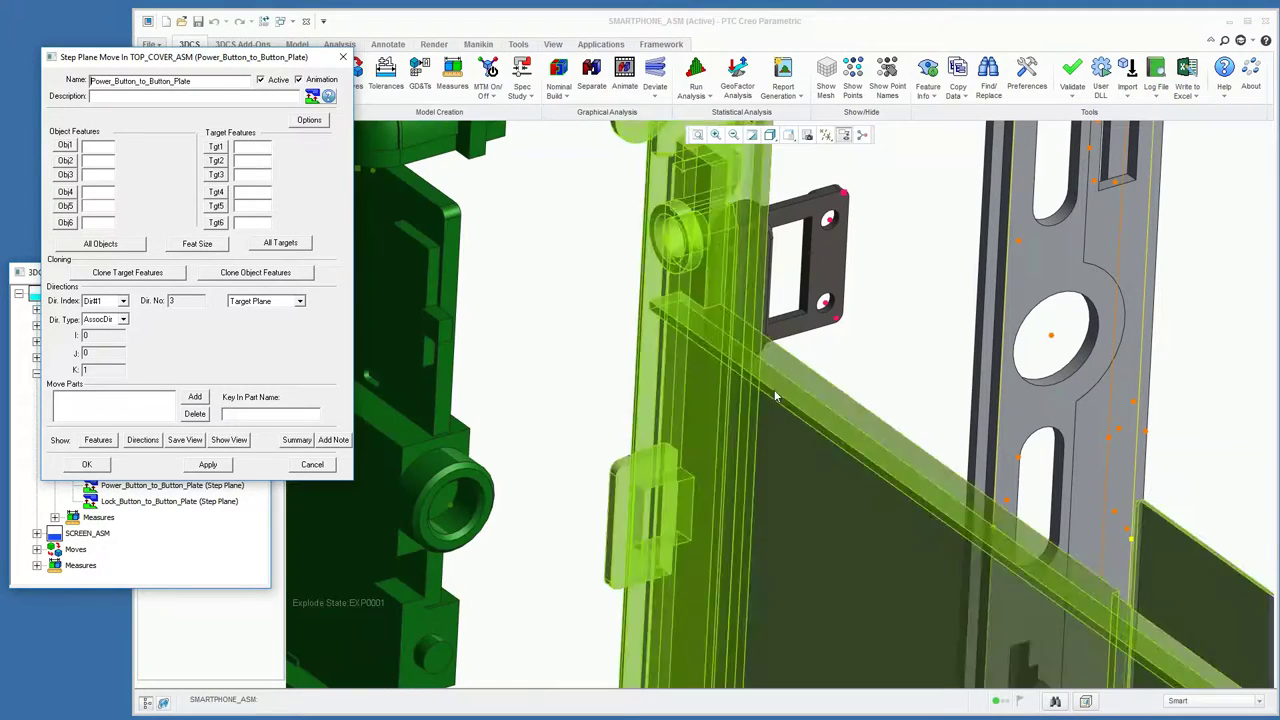
pyautogui.moveTo(1105, 288); pyautogui.dragTo(686, 394, button='middle')
pyautogui.scroll(3, 790, 310)
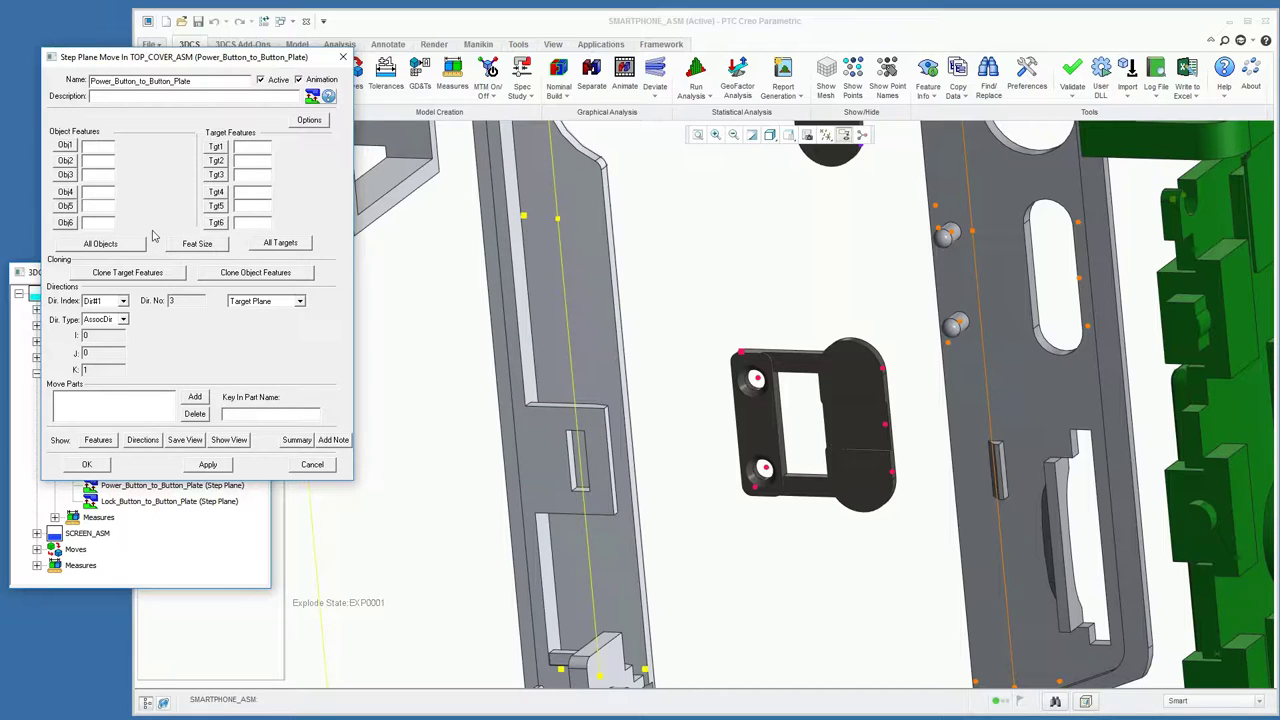
# Assign all six POWER_BUTTON object features: corner points Pt5 and Pt6 plus the hole edges.
pyautogui.click(120, 245)
pyautogui.scroll(-3, 948, 404)
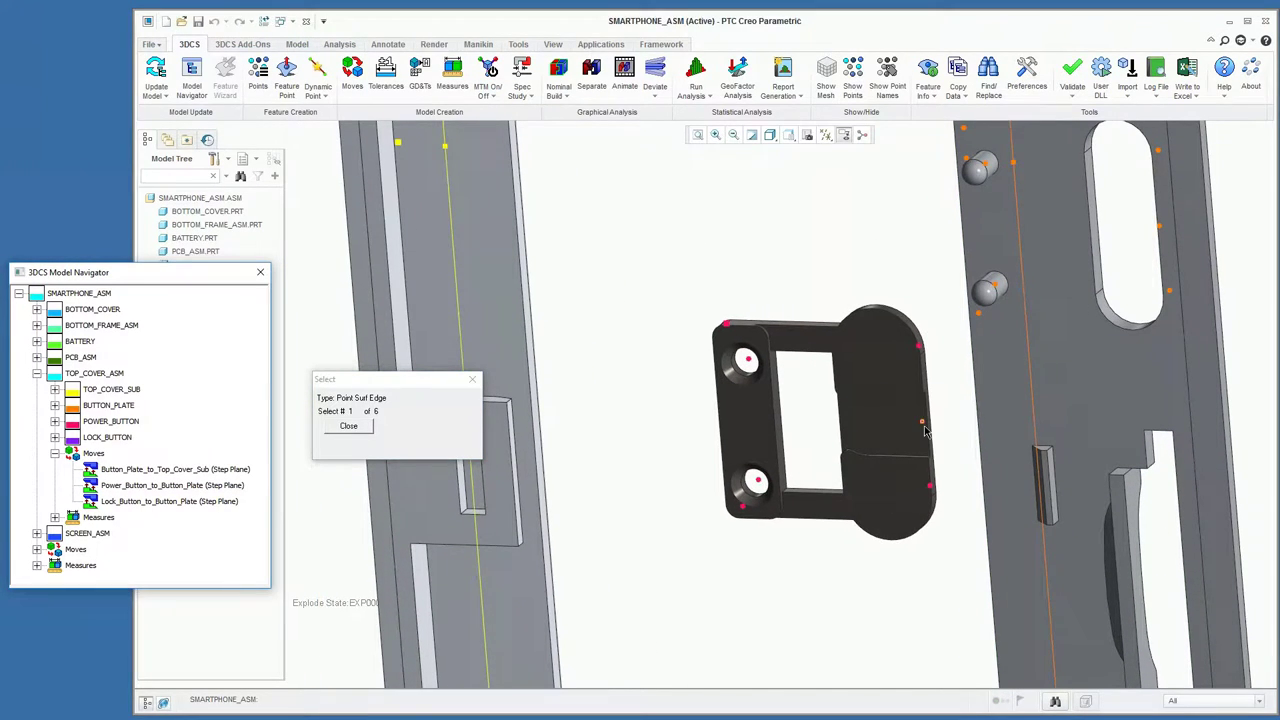
pyautogui.click(742, 510)
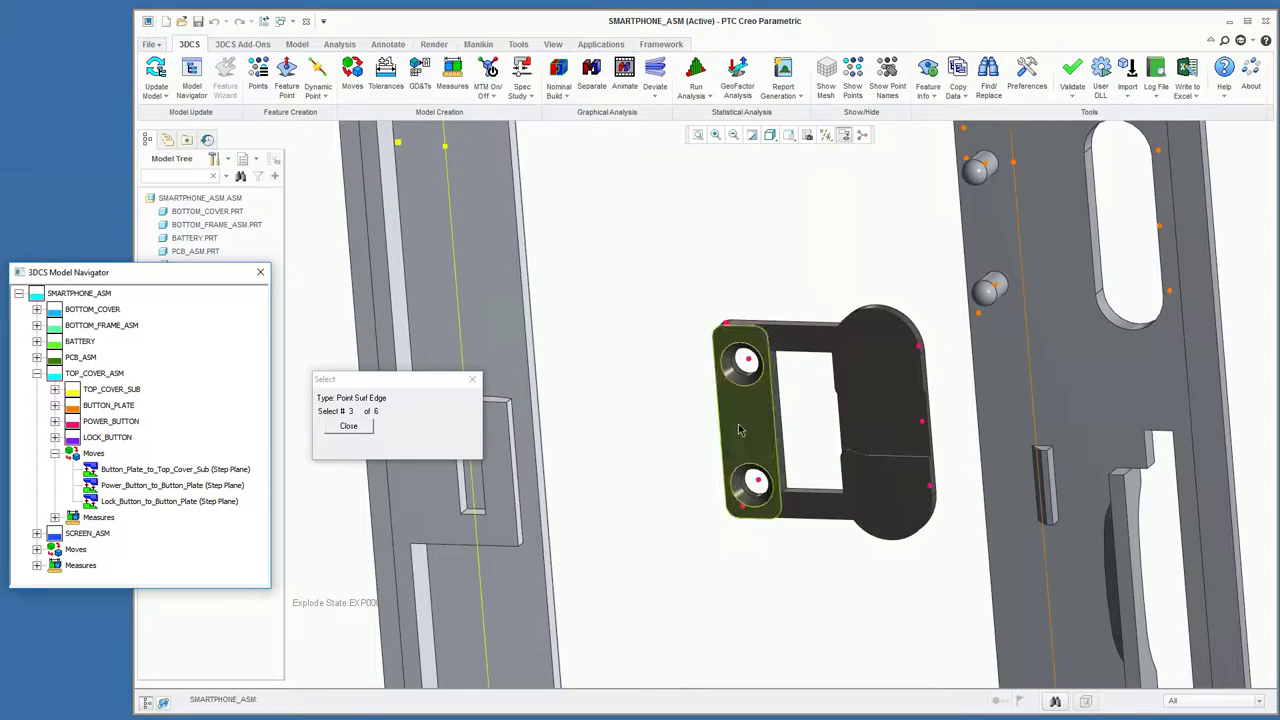
pyautogui.click(726, 326)
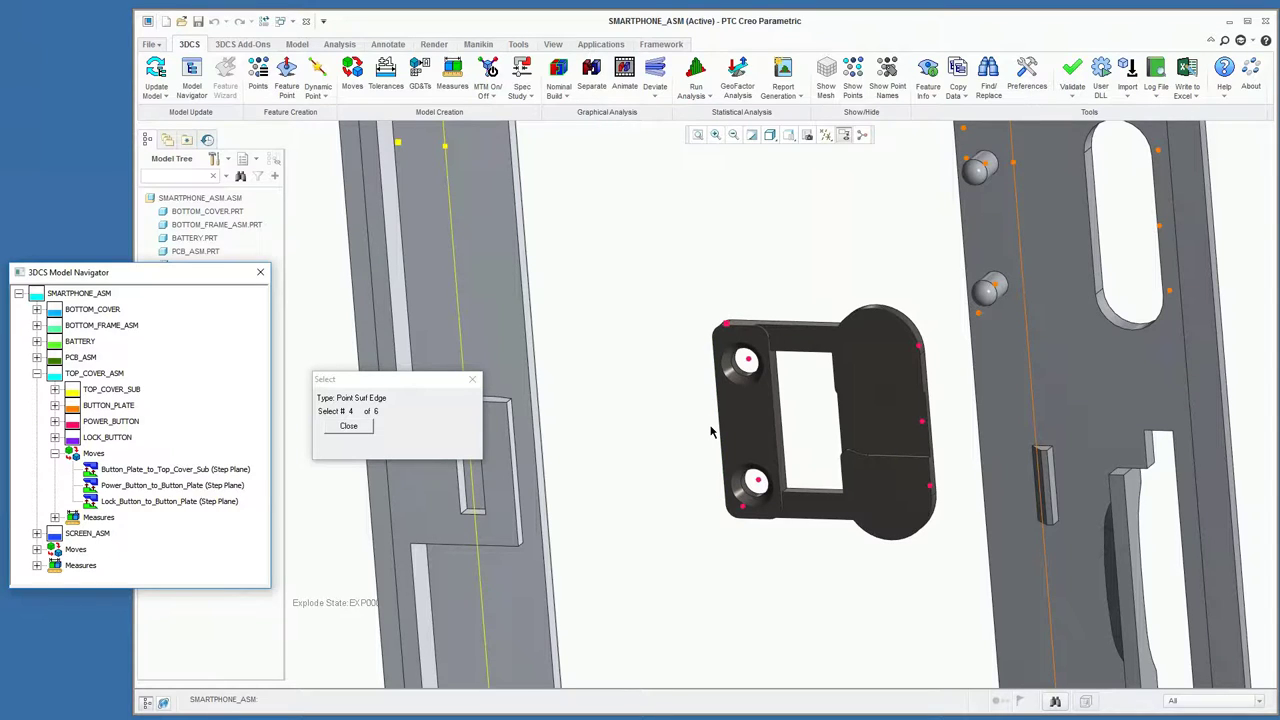
pyautogui.click(749, 362)
pyautogui.click(758, 483)
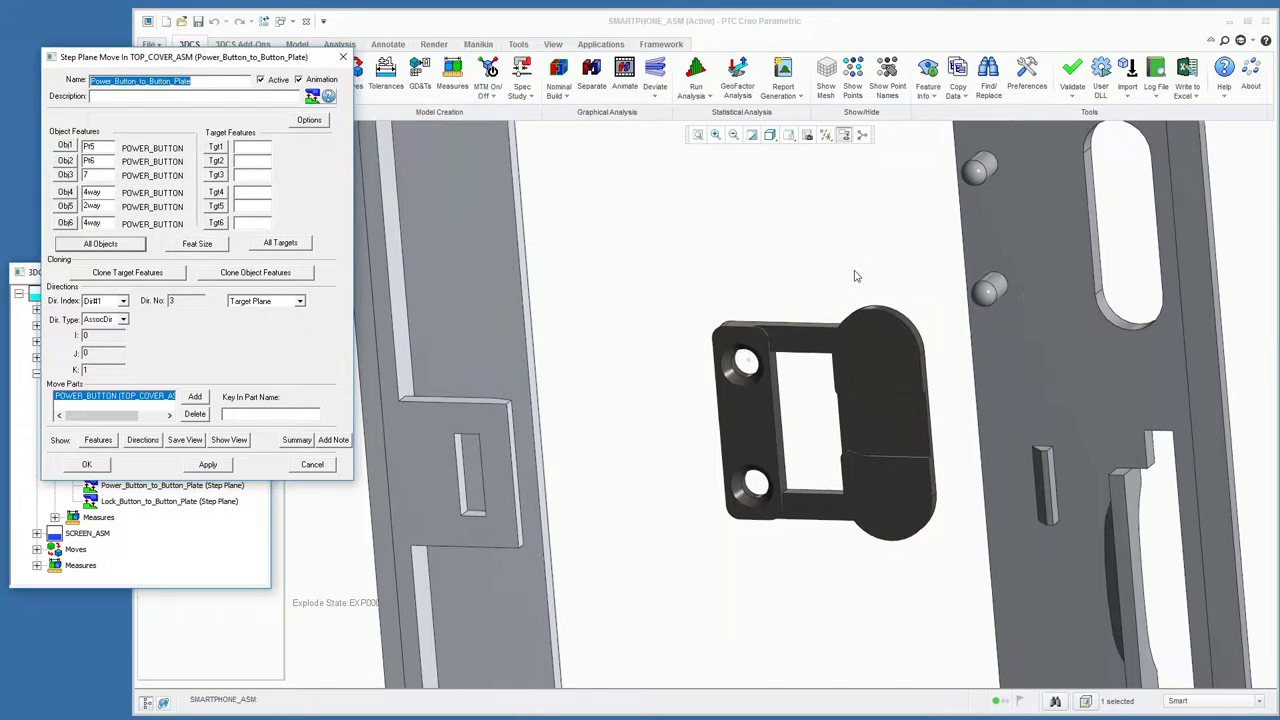
# Pick the six matching BUTTON_PLATE target points and pins for the move.
pyautogui.moveTo(856, 272); pyautogui.dragTo(878, 310, button='middle')
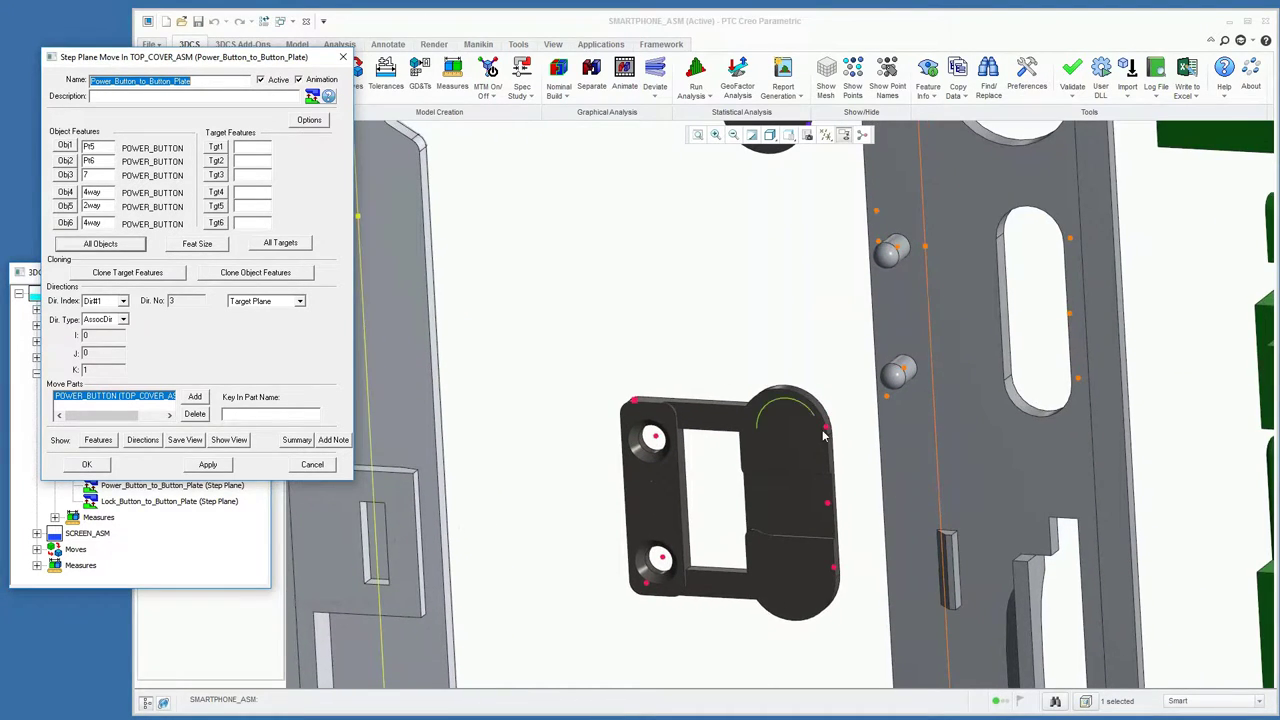
pyautogui.click(285, 245)
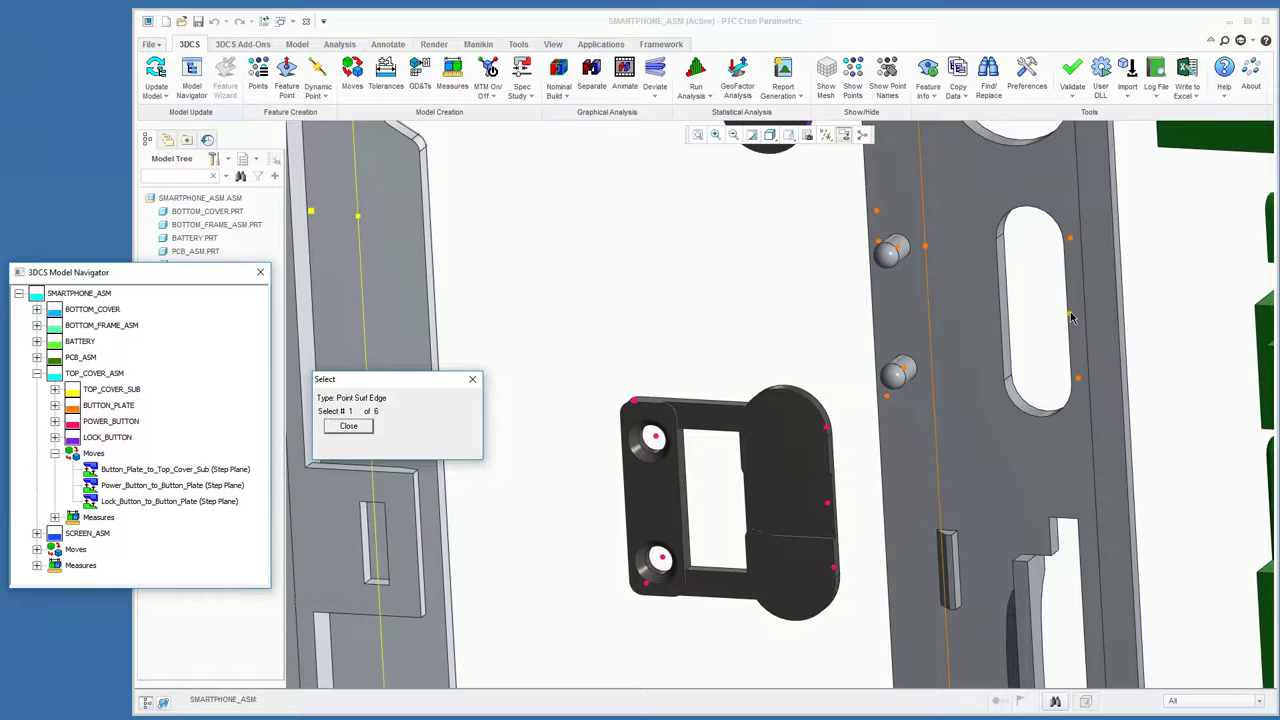
pyautogui.click(1069, 318)
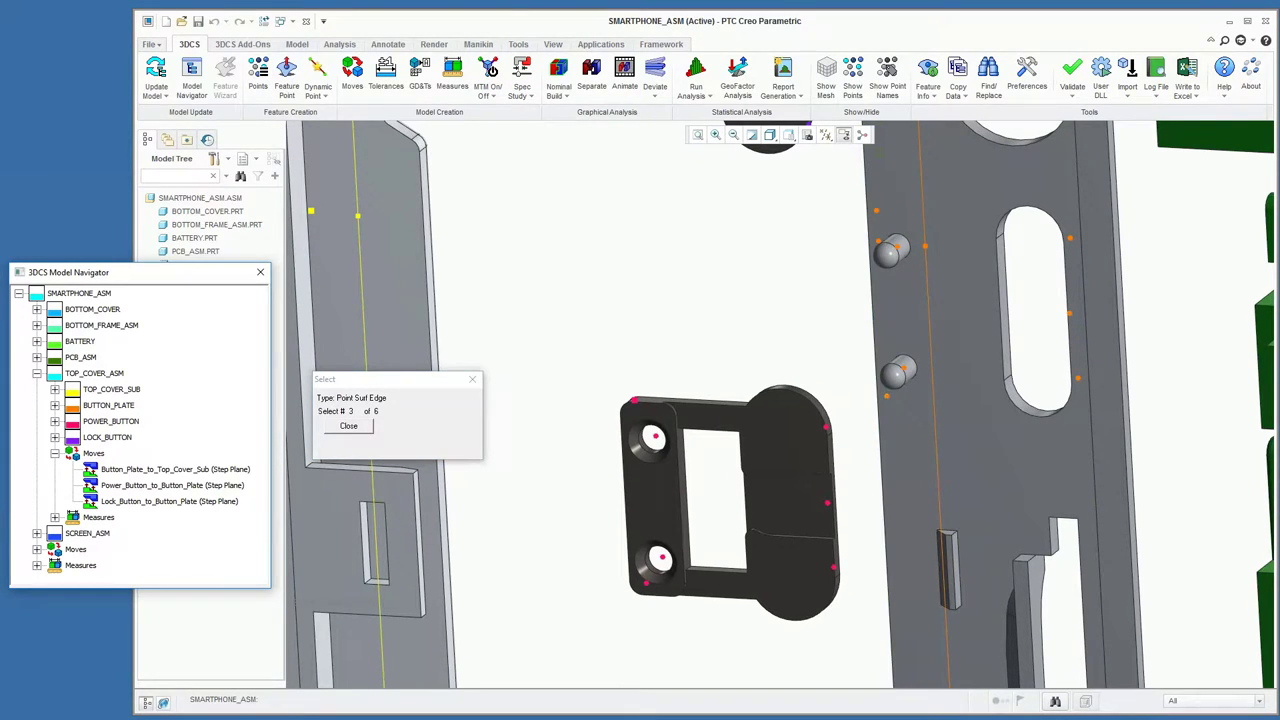
pyautogui.click(883, 250)
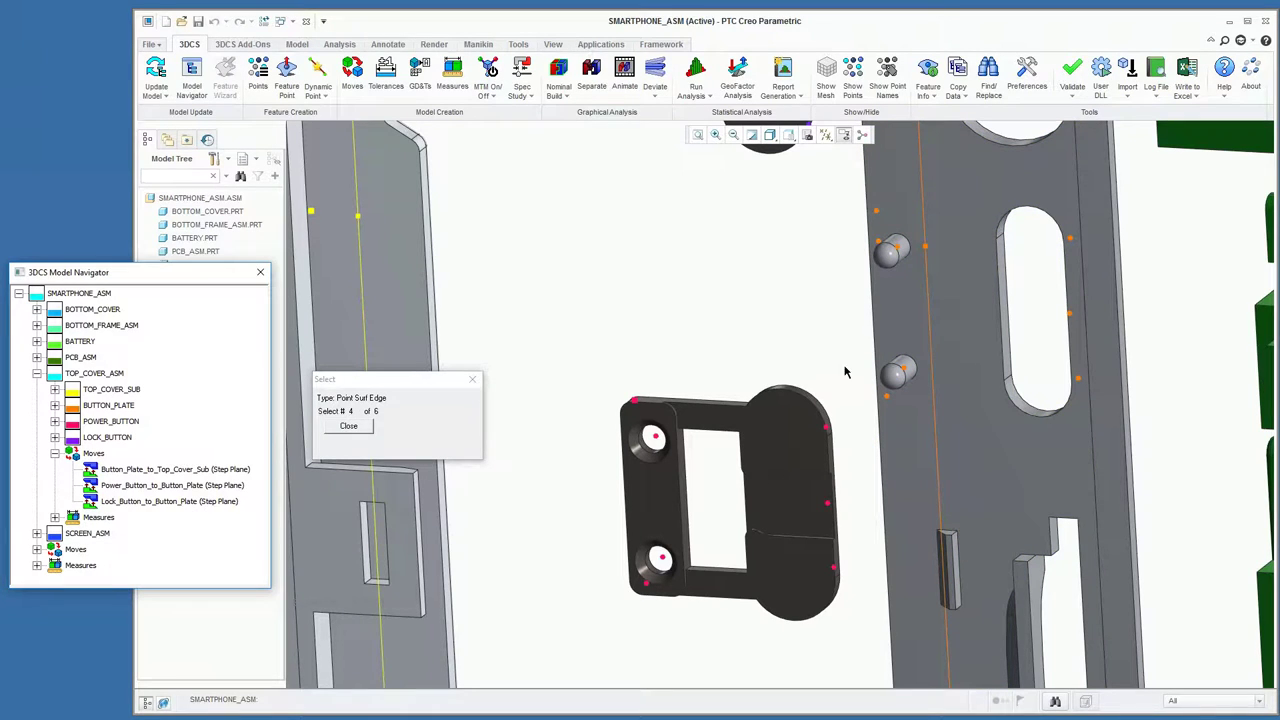
pyautogui.click(898, 250)
pyautogui.click(898, 250)
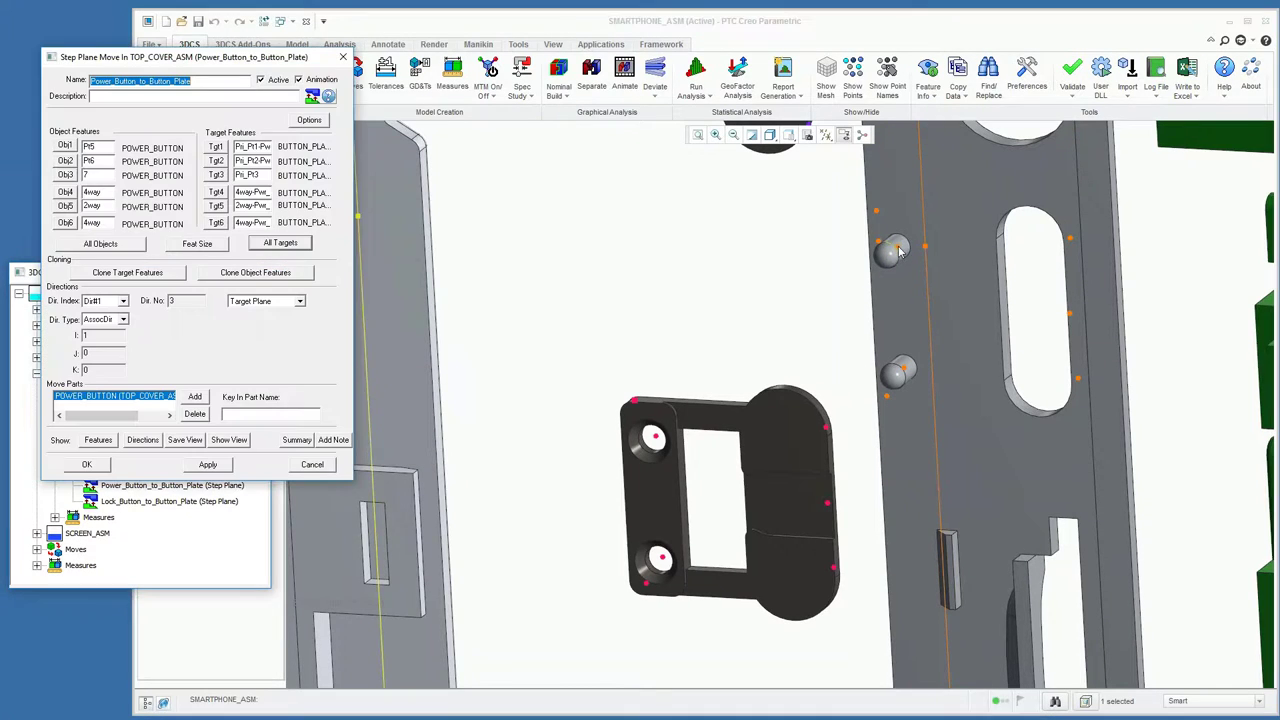
# Replace target 4 (CadSurf2) with the pin's 4way BUTTON_PLATE feature.
pyautogui.click(225, 193)
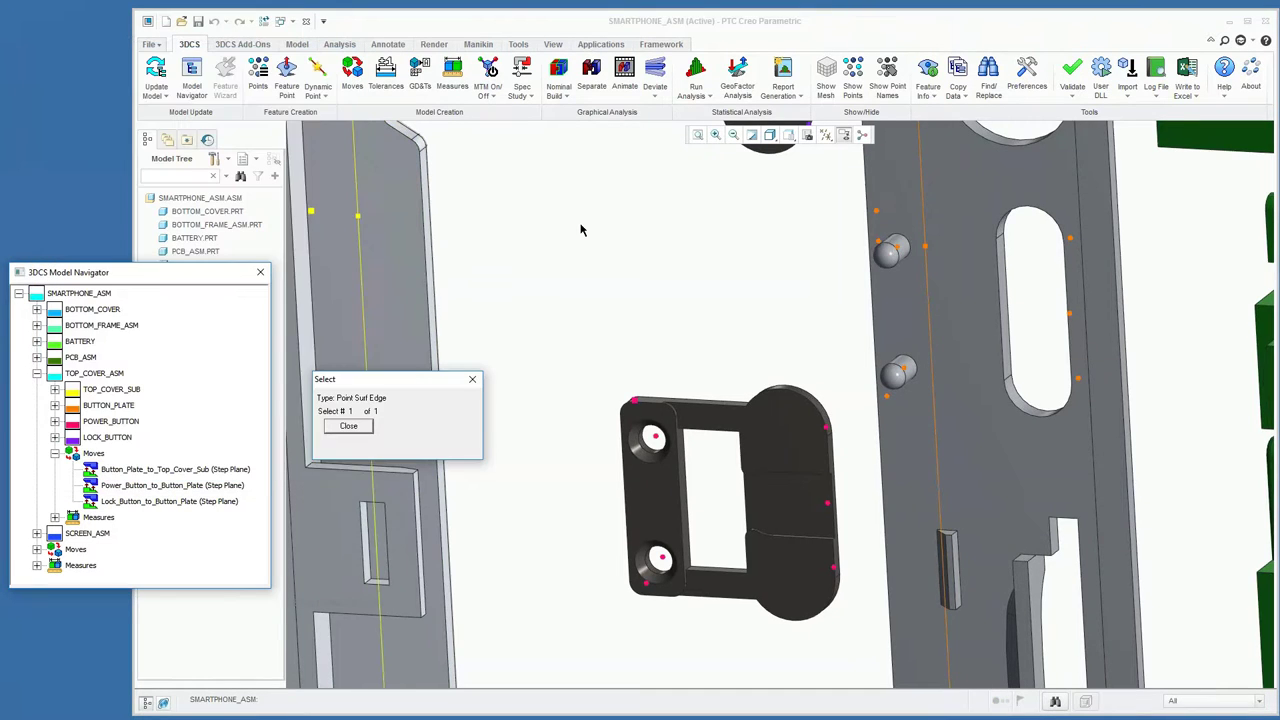
pyautogui.scroll(5, 1037, 271)
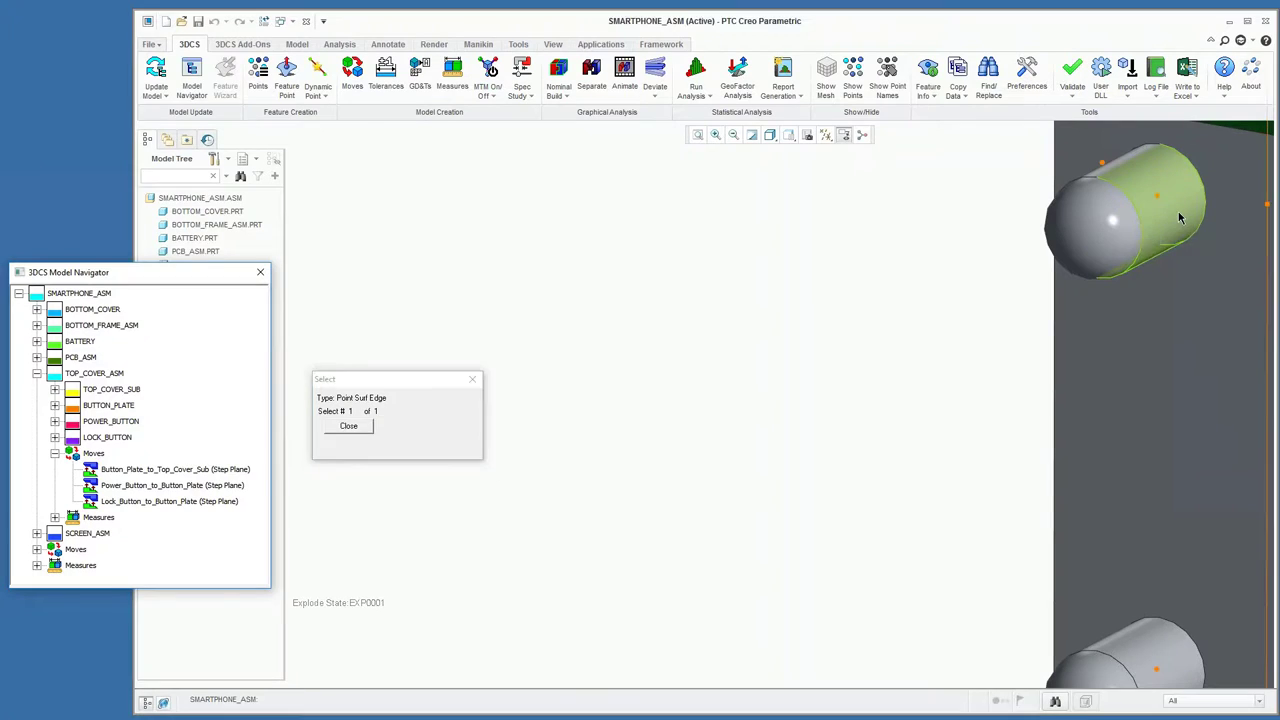
pyautogui.click(1160, 228)
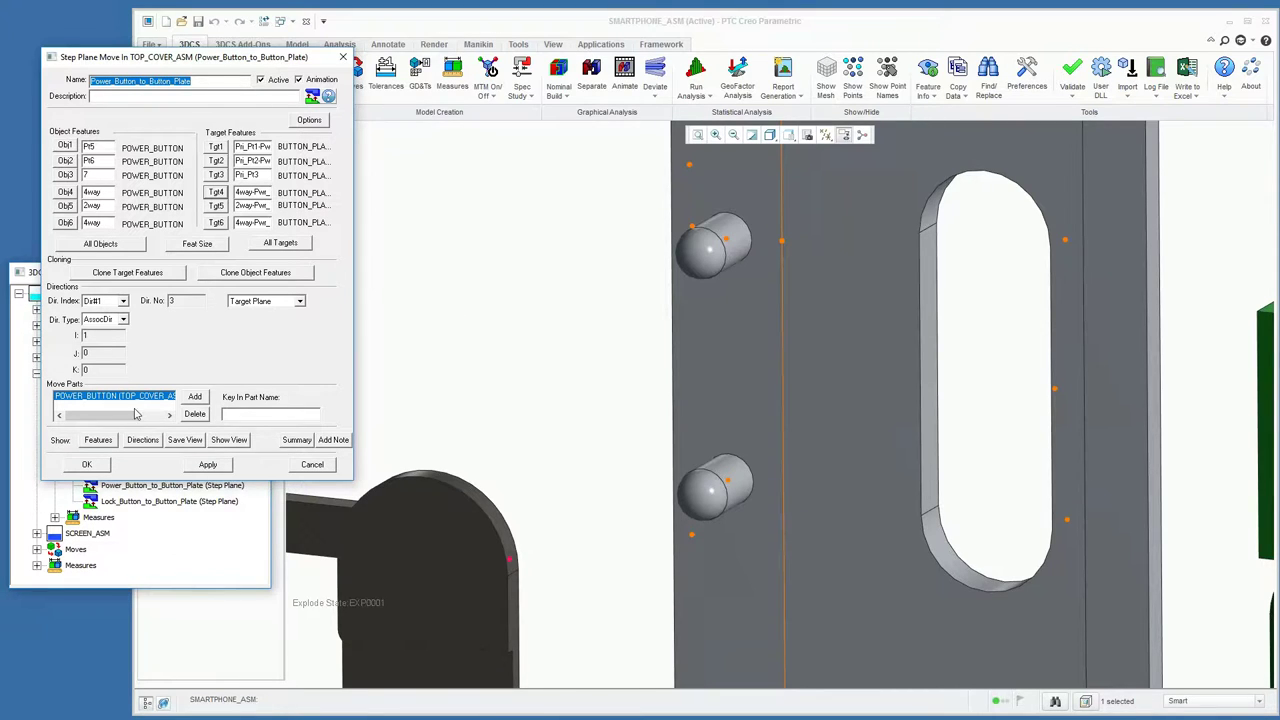
# Show the feature labels, step through Dir#2 and Dir#3, and preview the direction arrows.
pyautogui.click(98, 441)
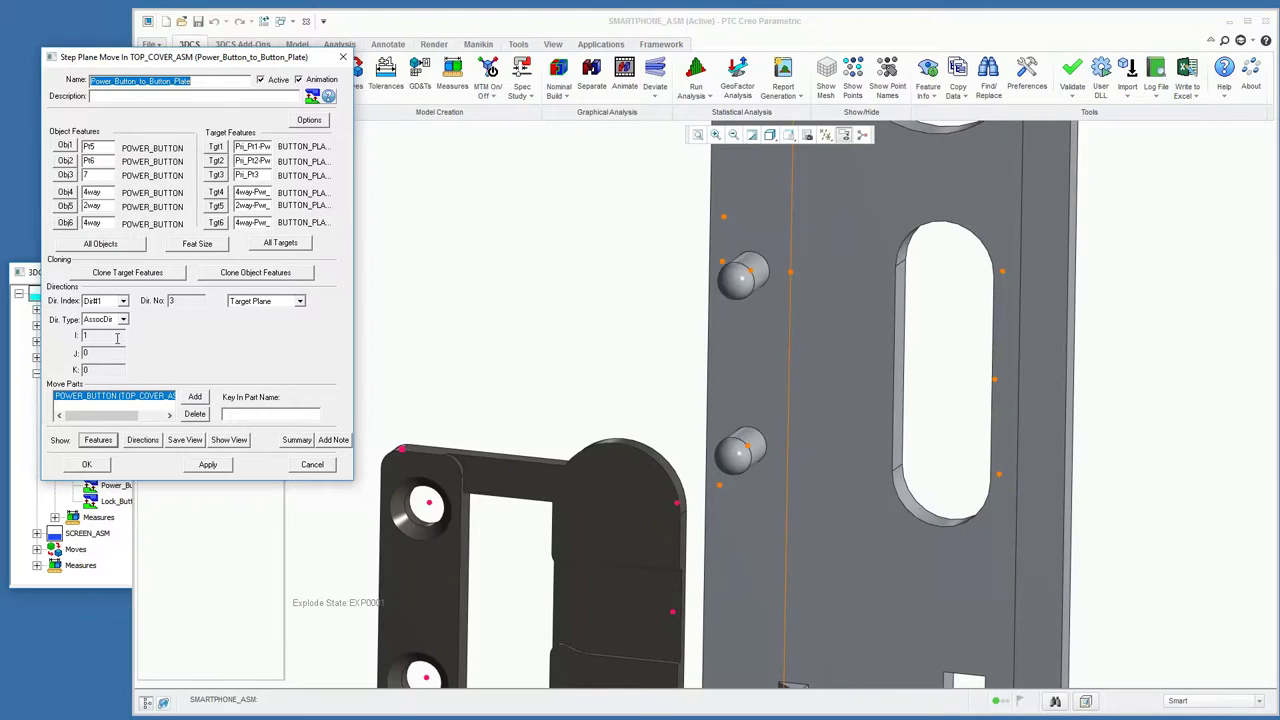
pyautogui.click(122, 300)
pyautogui.click(110, 323)
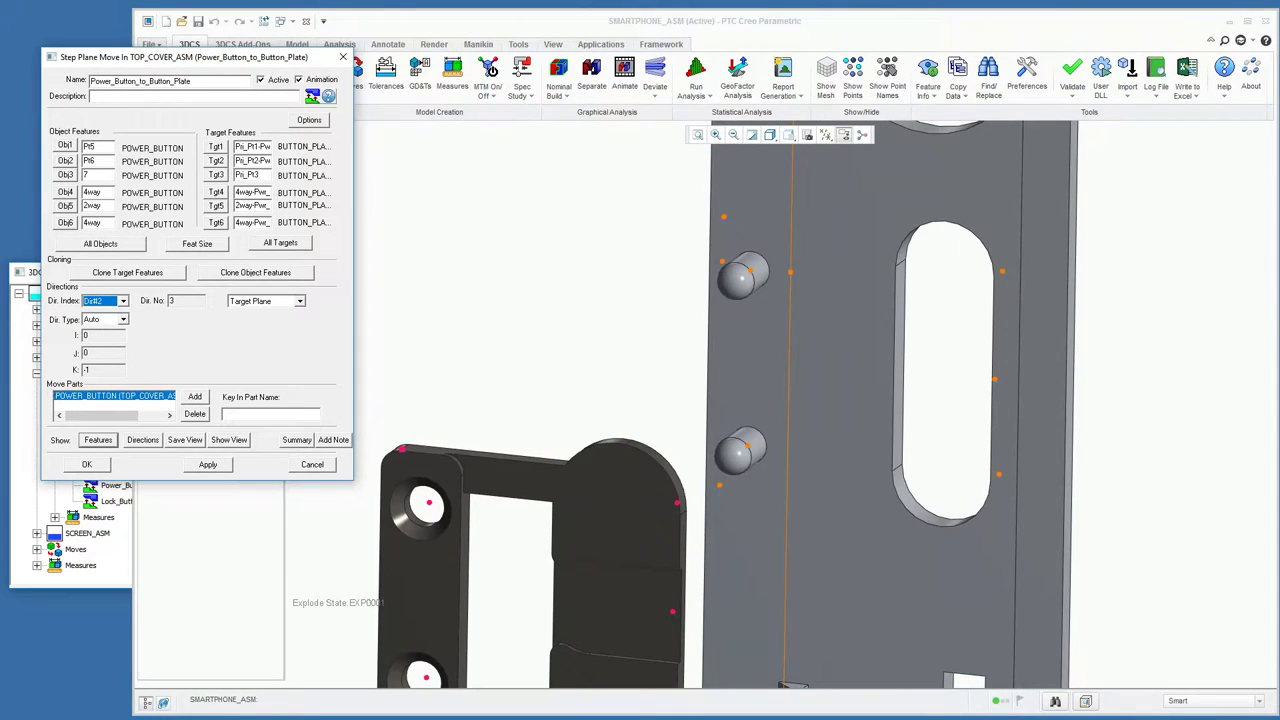
pyautogui.click(122, 319)
pyautogui.click(120, 333)
pyautogui.click(123, 301)
pyautogui.click(112, 326)
pyautogui.click(150, 440)
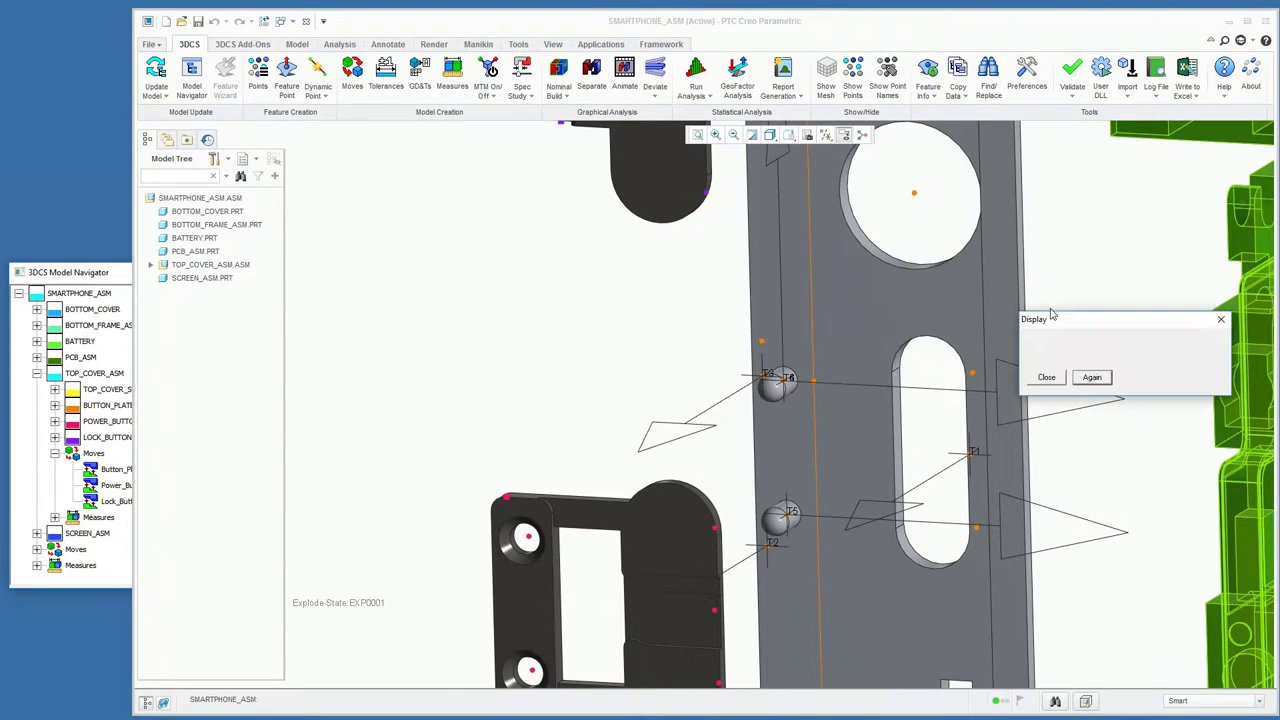
# Close the Display dialog and return to the Step Plane Move editor.
pyautogui.click(1027, 315)
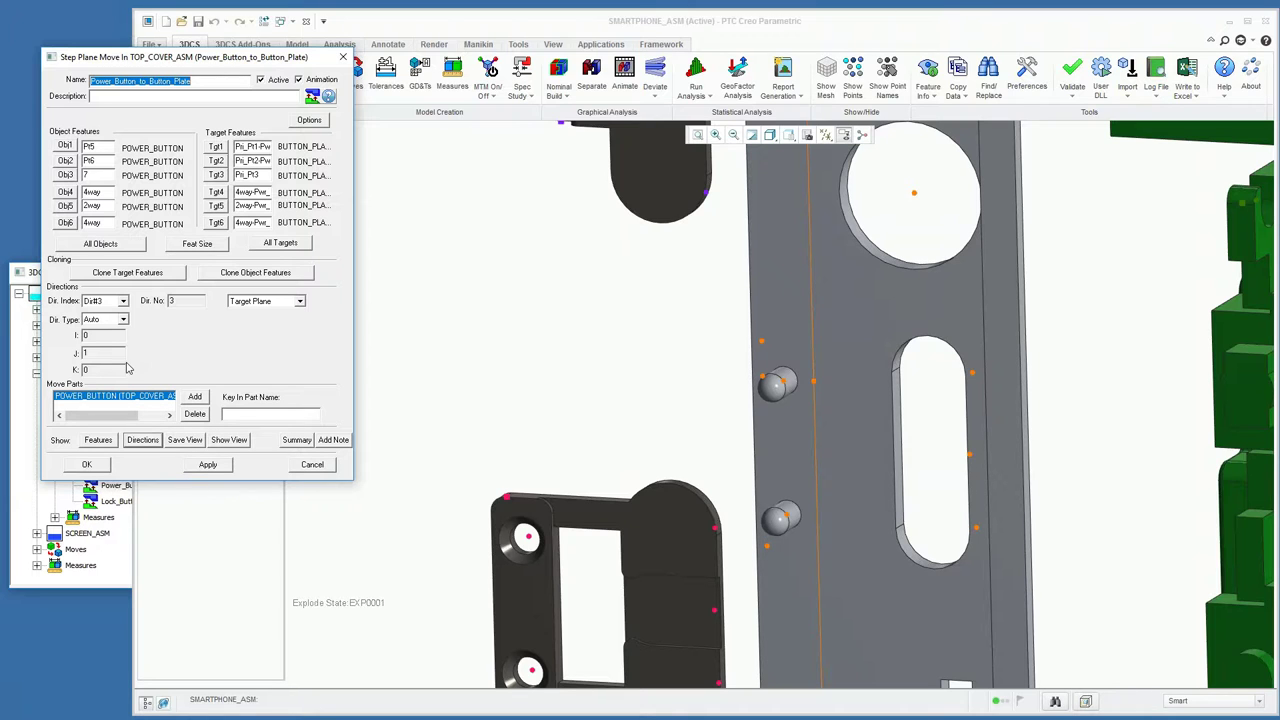
pyautogui.click(143, 397)
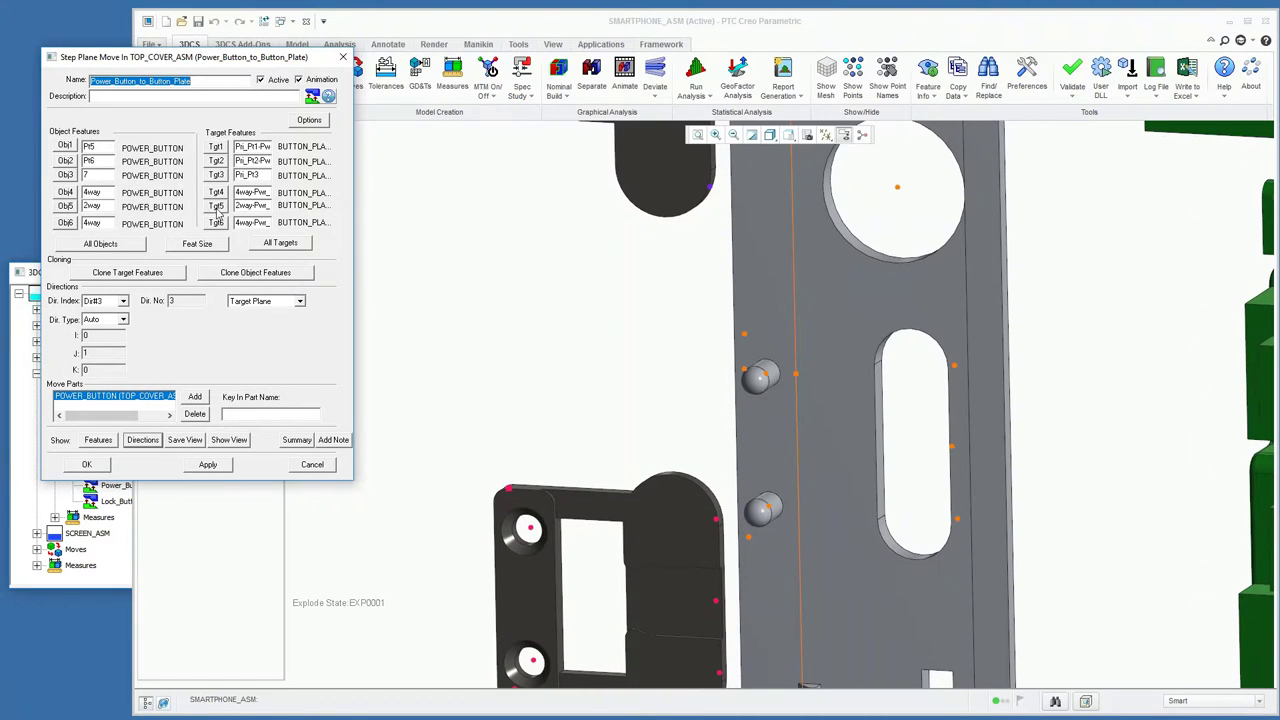
# Enable Hole-Pin Floating (pin 1.0, hole 1.1) using Rand#2, a uniform 360 angle variation.
pyautogui.press('Return')
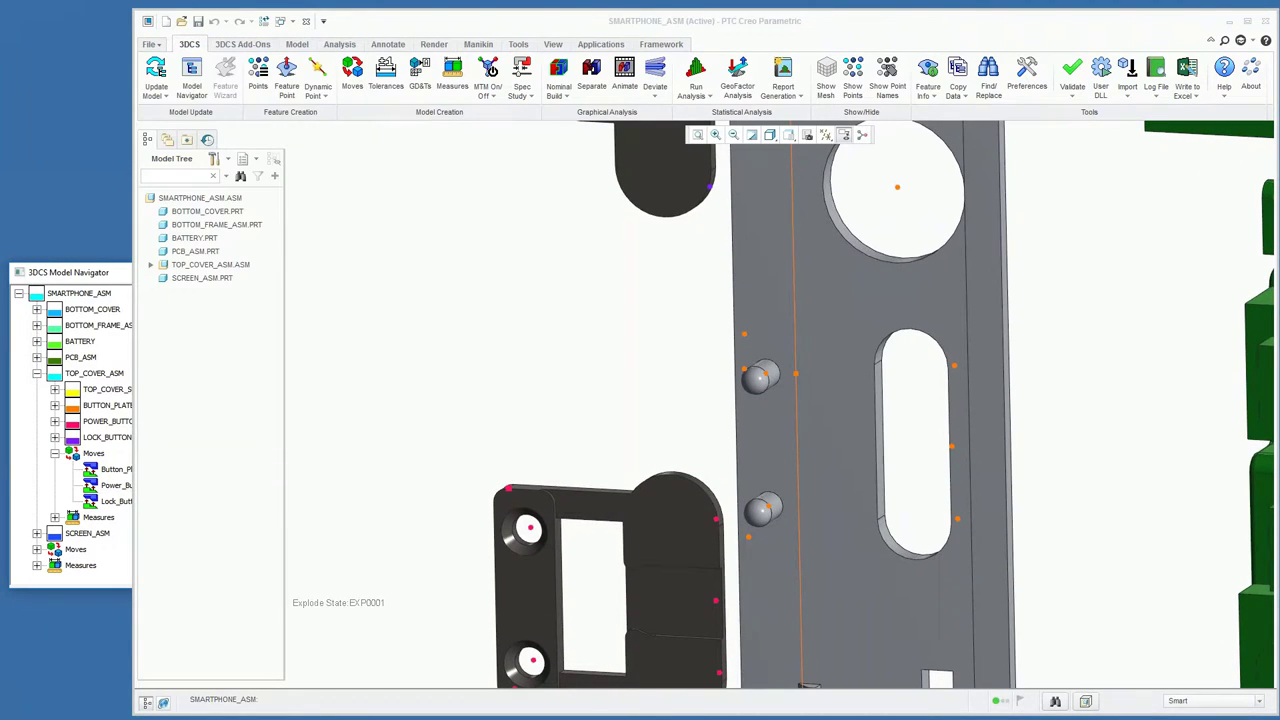
pyautogui.moveTo(371, 201); pyautogui.dragTo(273, 205)
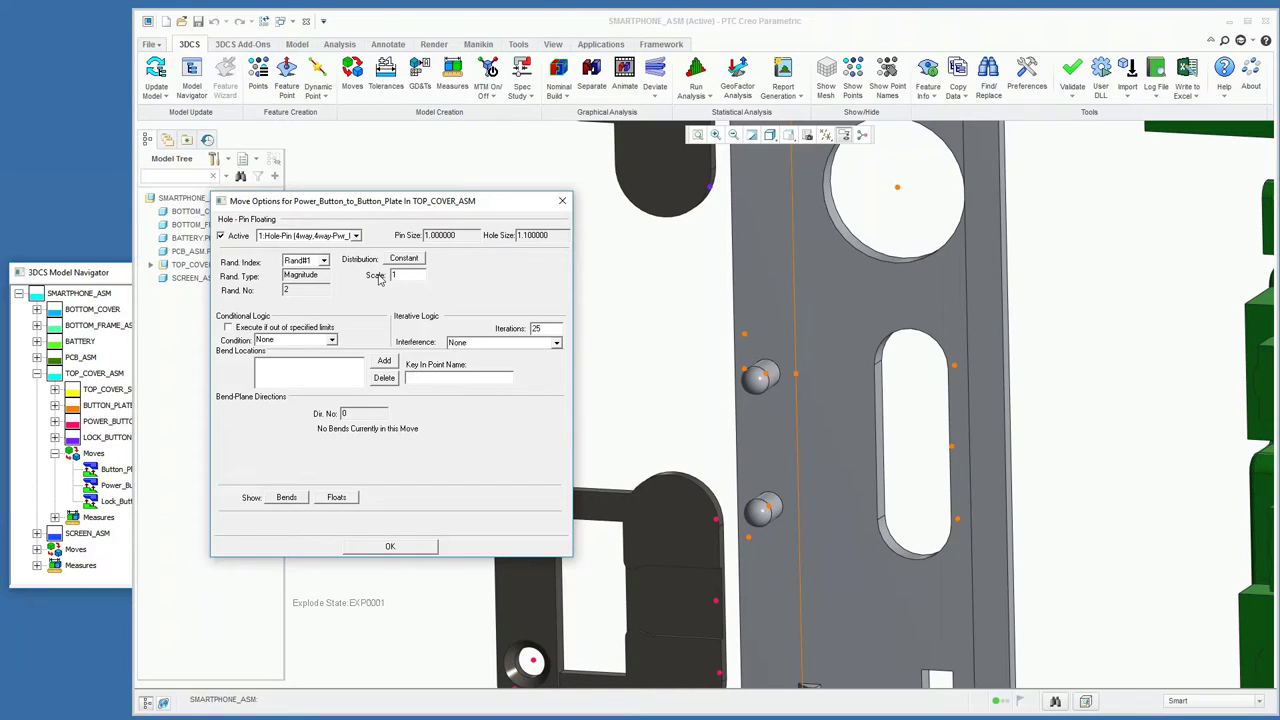
pyautogui.click(322, 261)
pyautogui.click(325, 282)
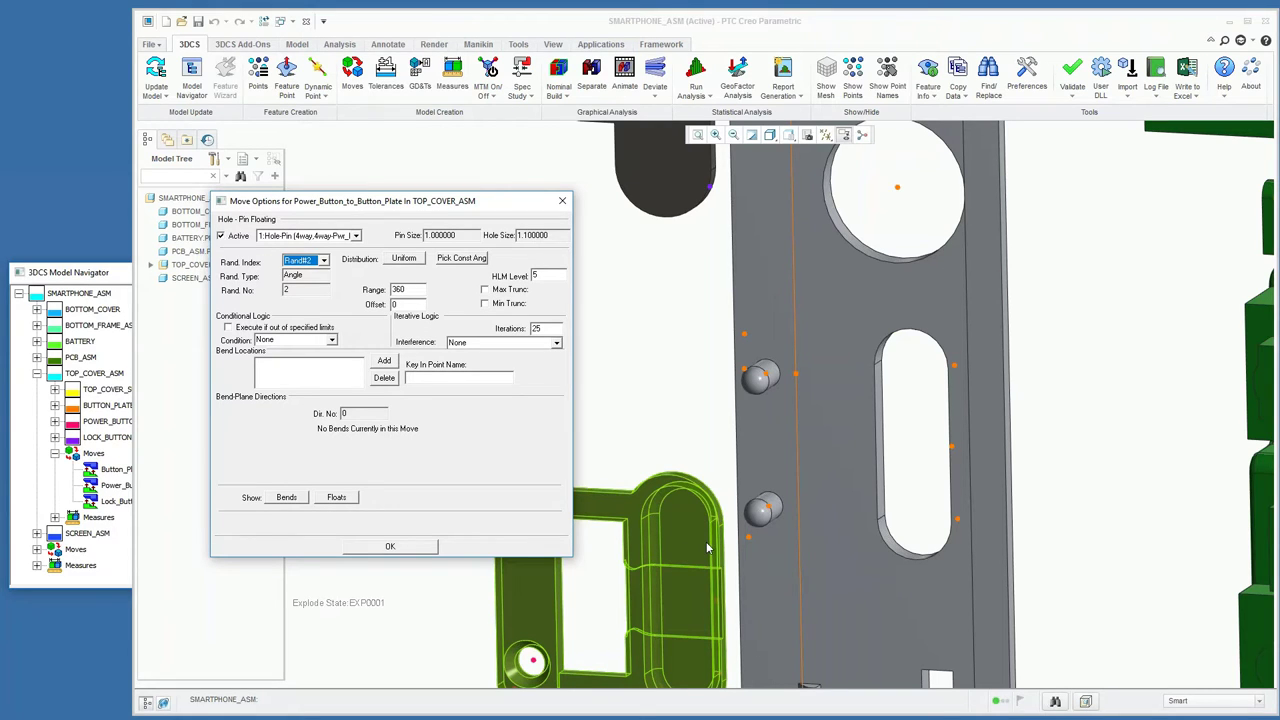
# Confirm the hole-pin floating options and save the Power_Button_to_Button_Plate move.
pyautogui.click(392, 548)
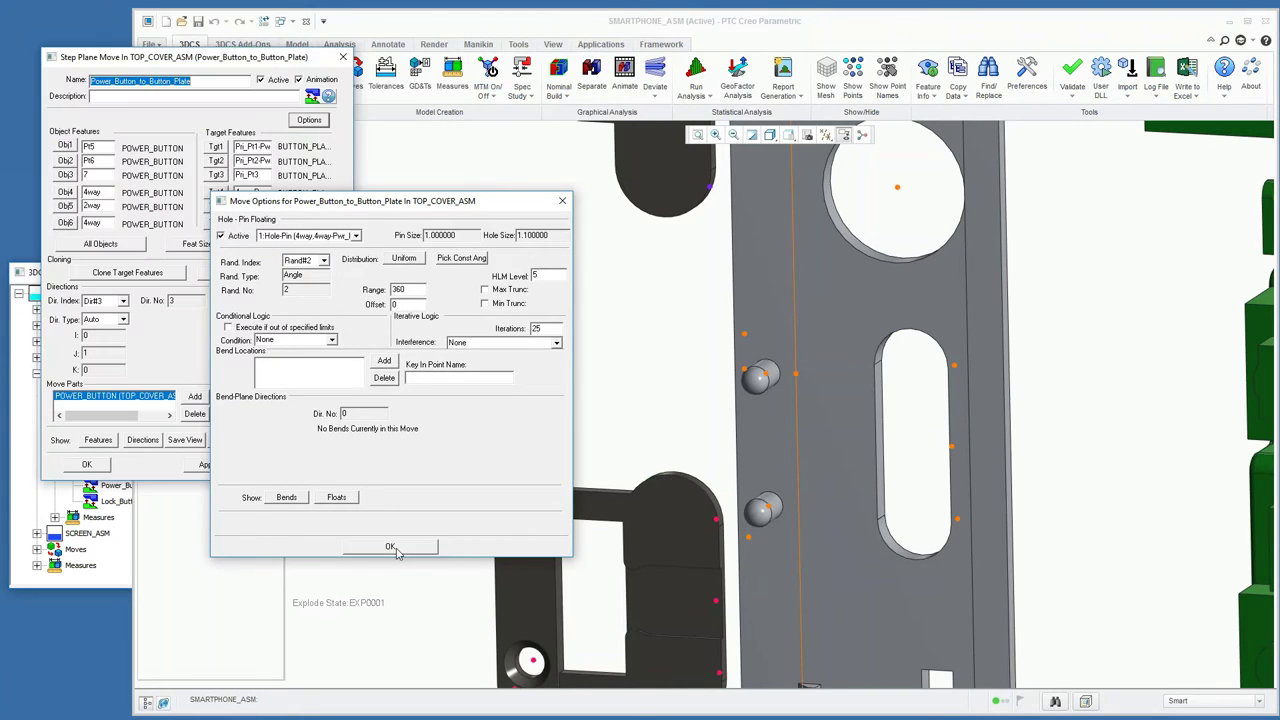
pyautogui.click(100, 467)
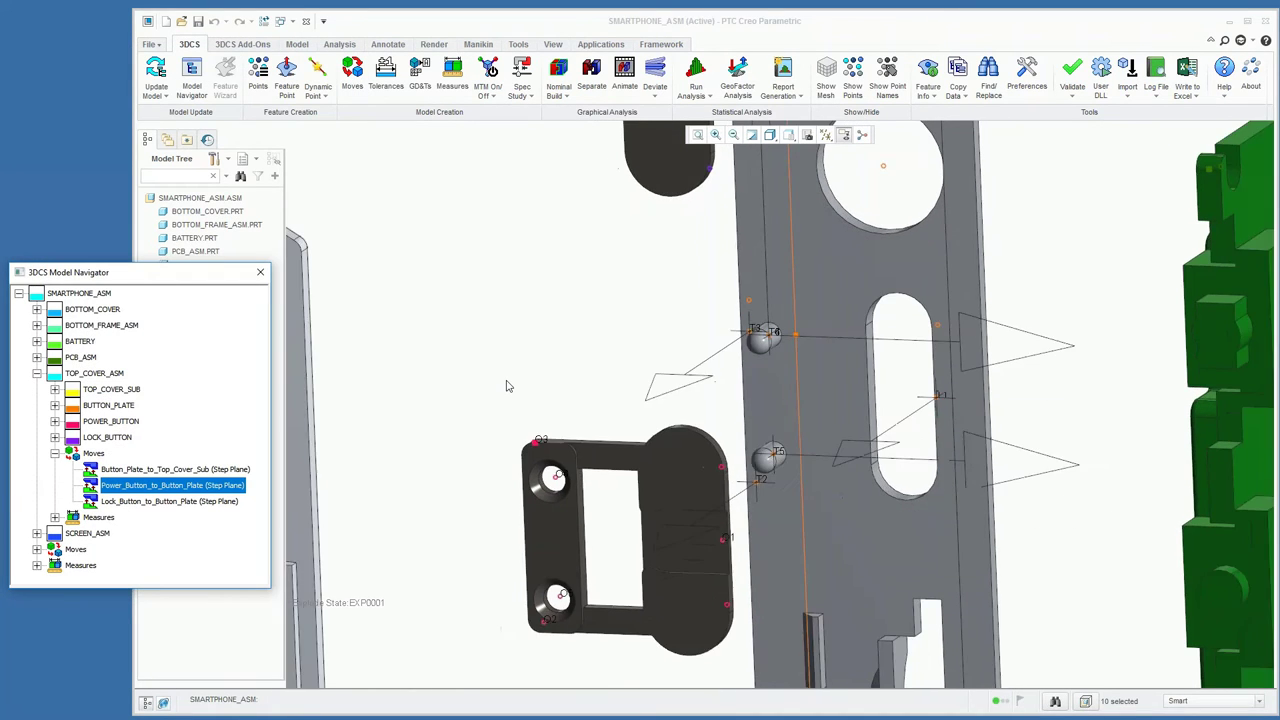
pyautogui.scroll(-3, 508, 380)
# Nominal-build the assembly and separate the phone parts into an exploded view.
pyautogui.moveTo(508, 380); pyautogui.dragTo(540, 336, button='middle')
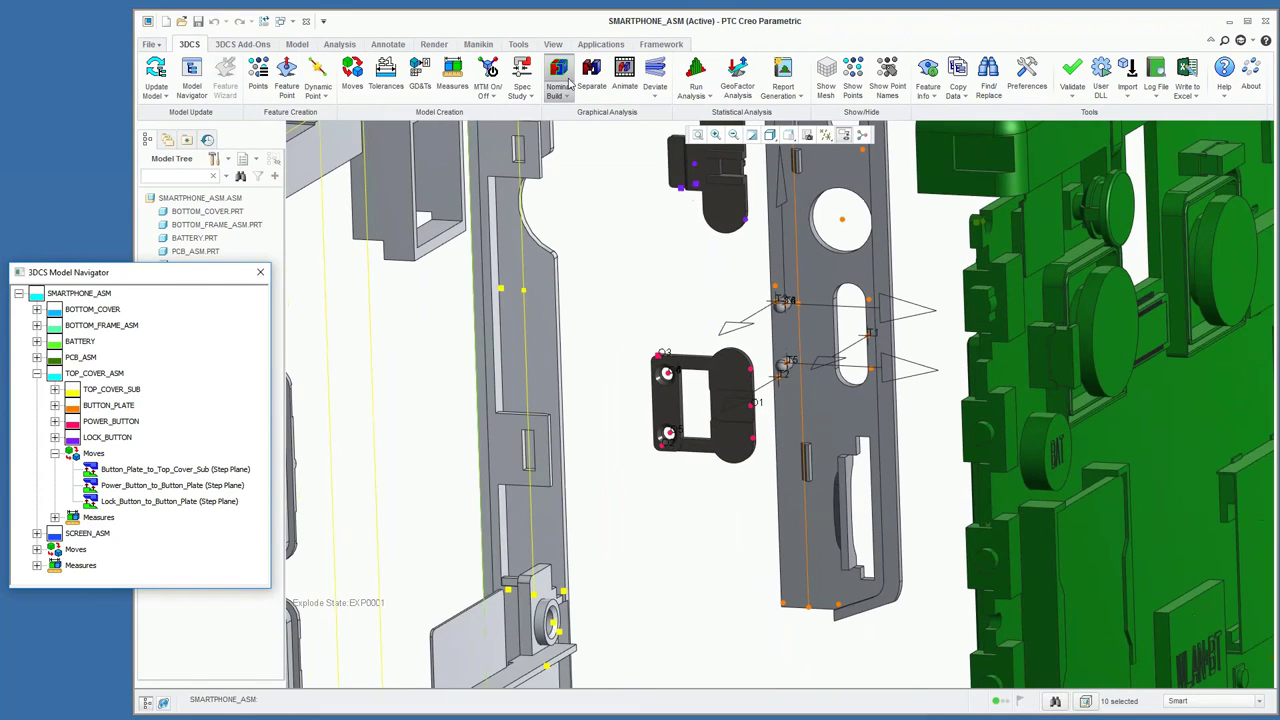
pyautogui.click(566, 82)
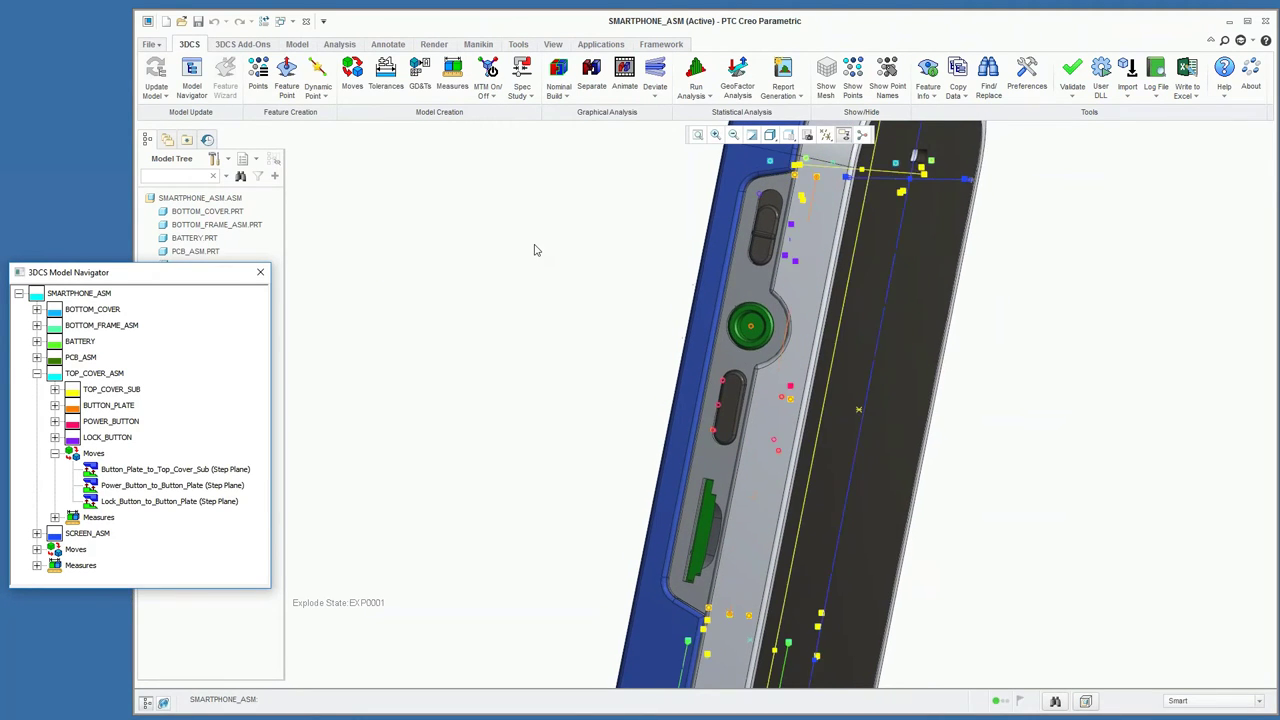
pyautogui.click(600, 88)
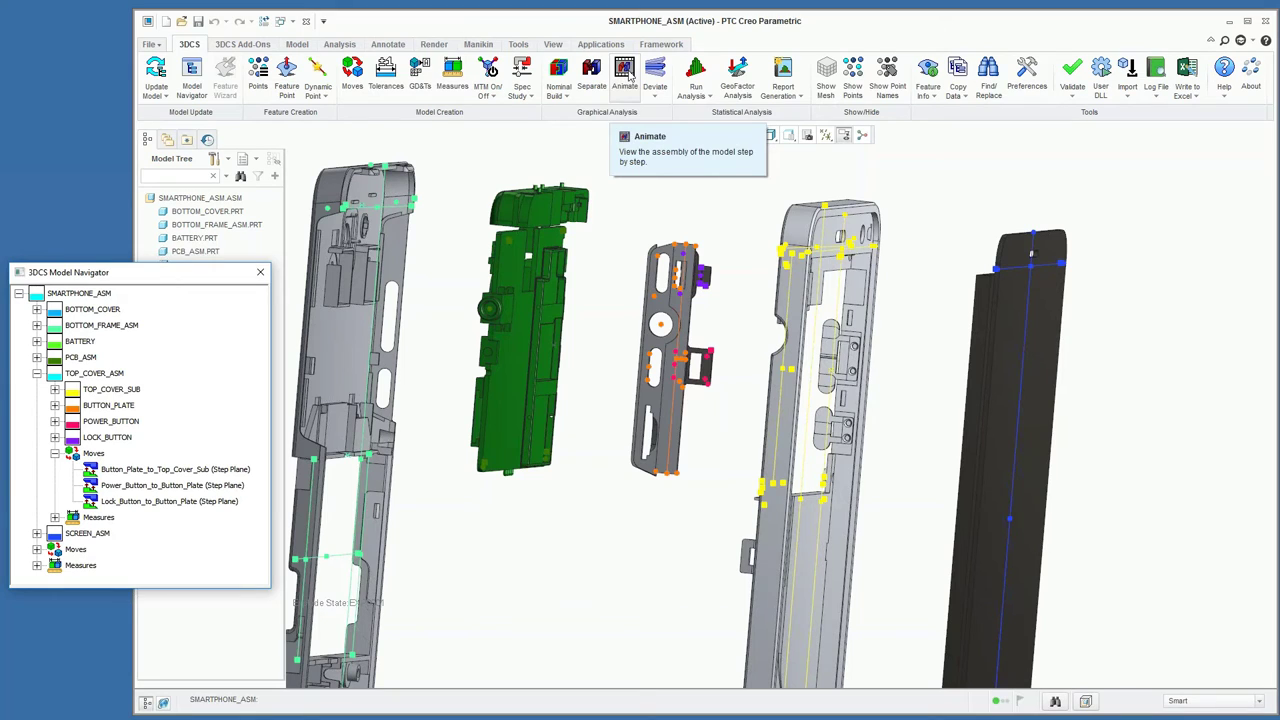
# Open the SMARTPHONE_ASM Animate window (9 steps) and move it aside.
pyautogui.click(625, 75)
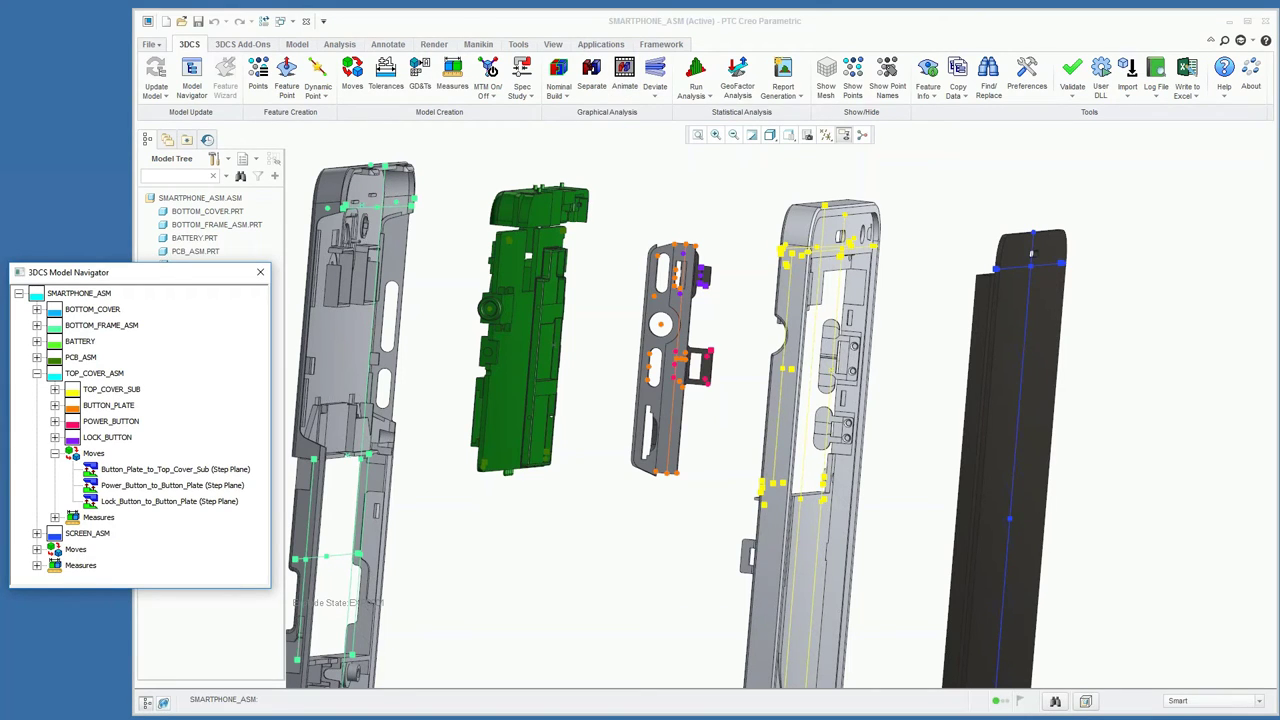
pyautogui.moveTo(973, 525); pyautogui.dragTo(467, 625)
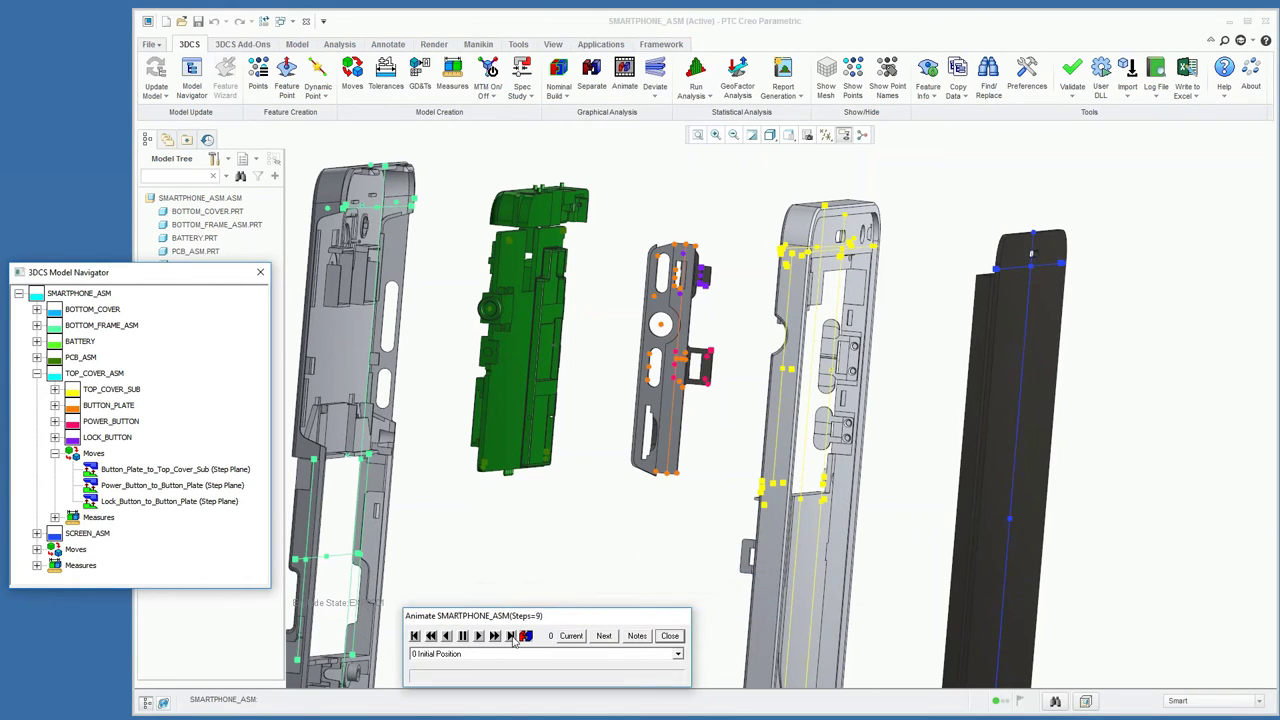